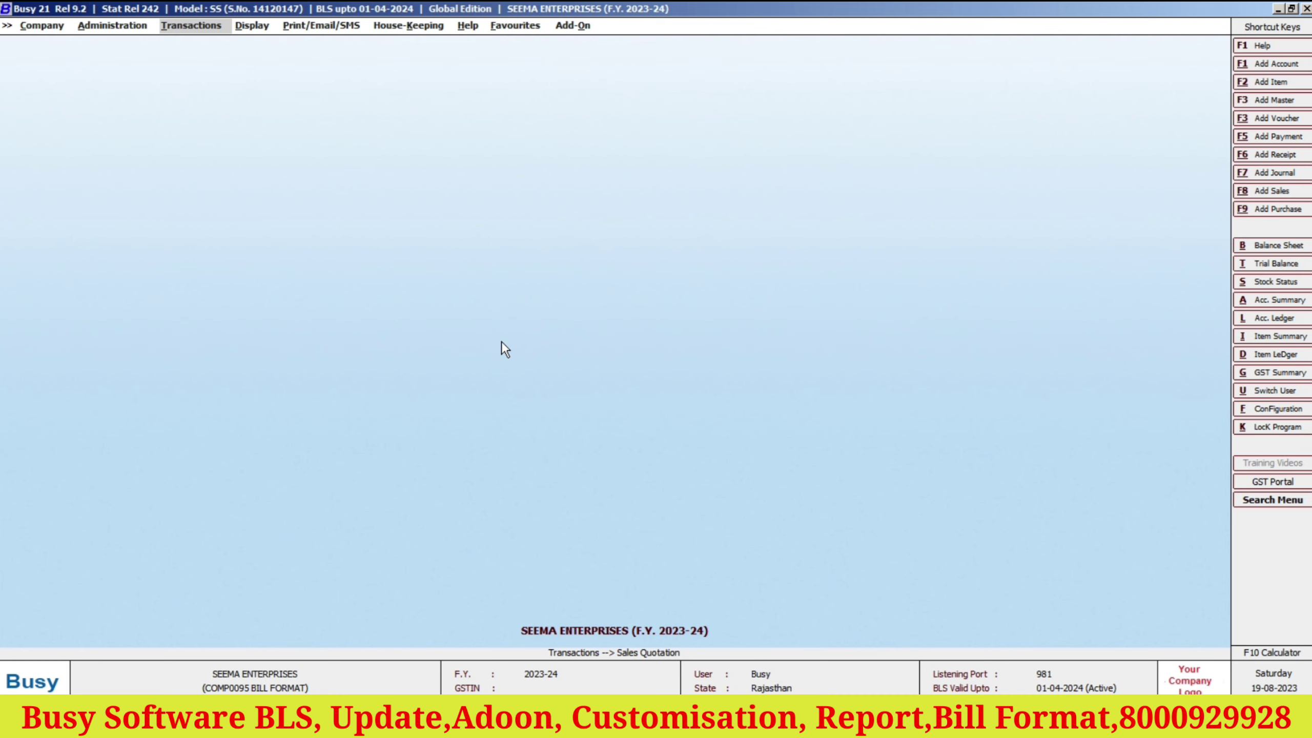
# Open the Standard Sales Invoice print configuration under Administration > Configuration > Invoice / Document Printing.
pyautogui.click(113, 27)
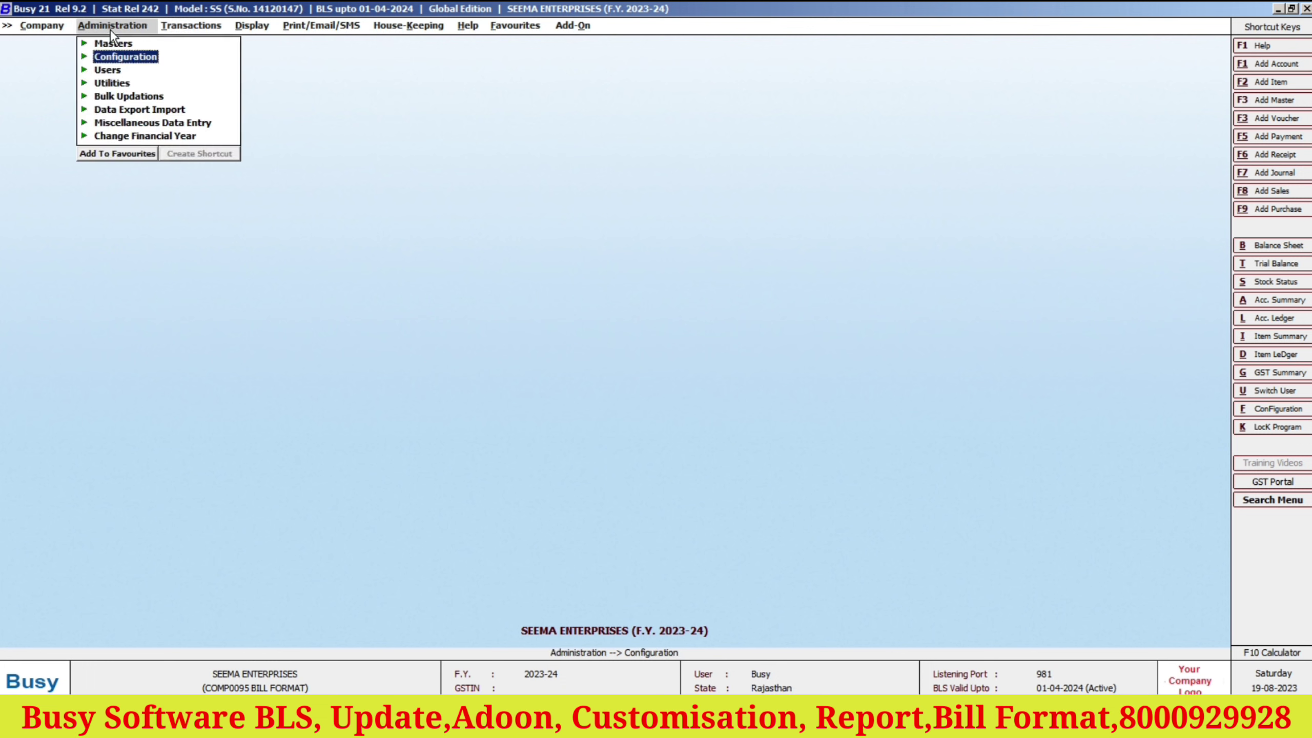
pyautogui.click(130, 58)
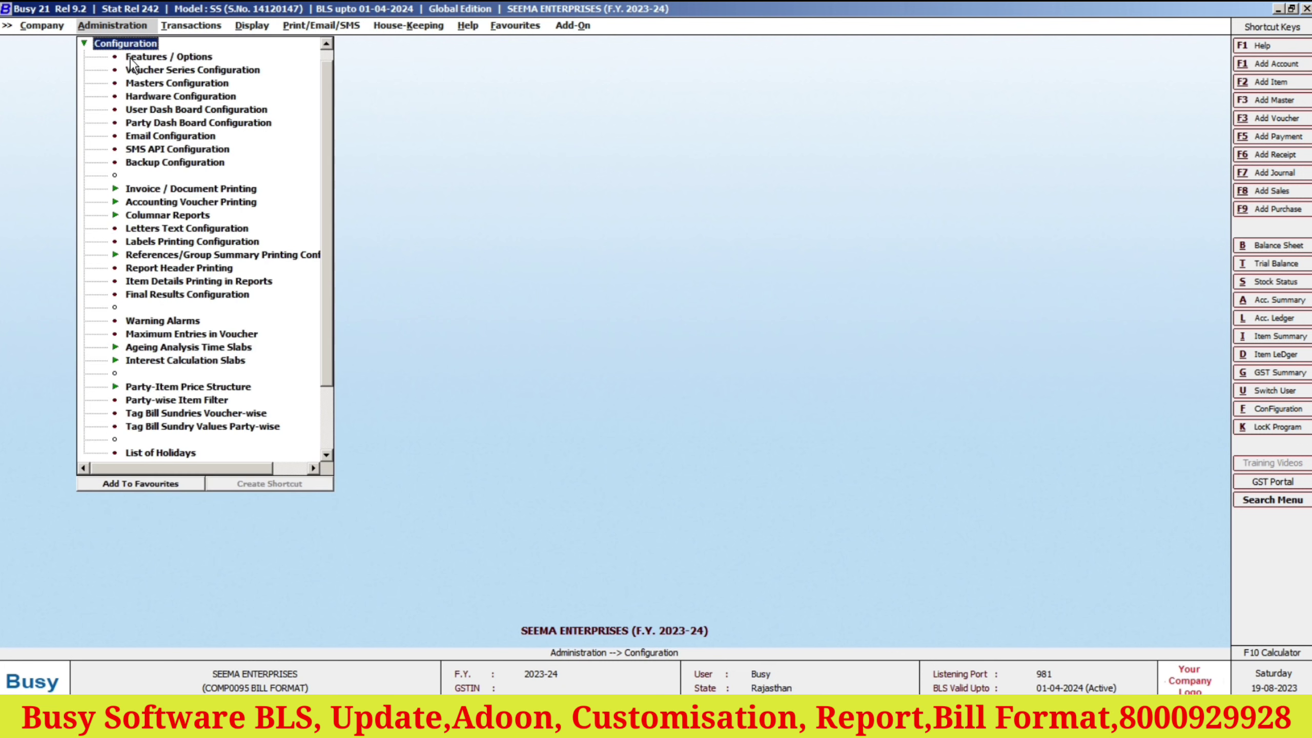
pyautogui.click(182, 191)
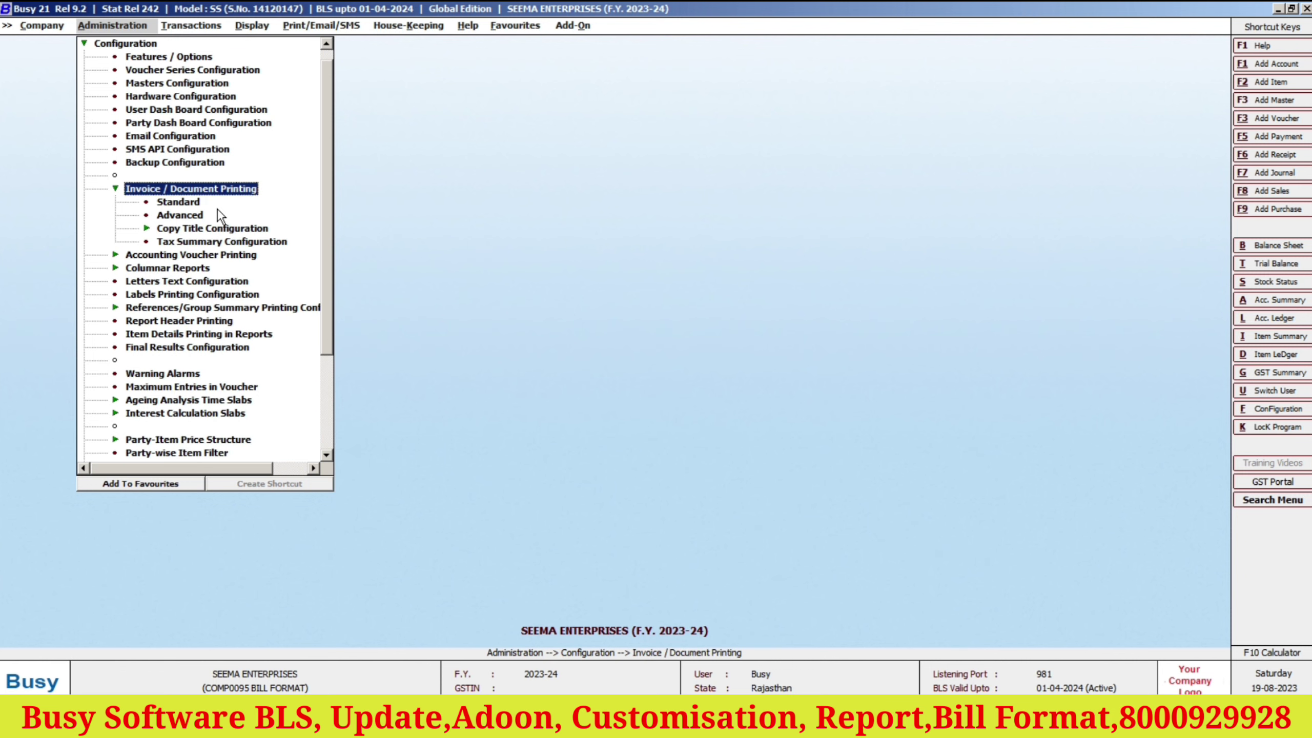
pyautogui.click(181, 203)
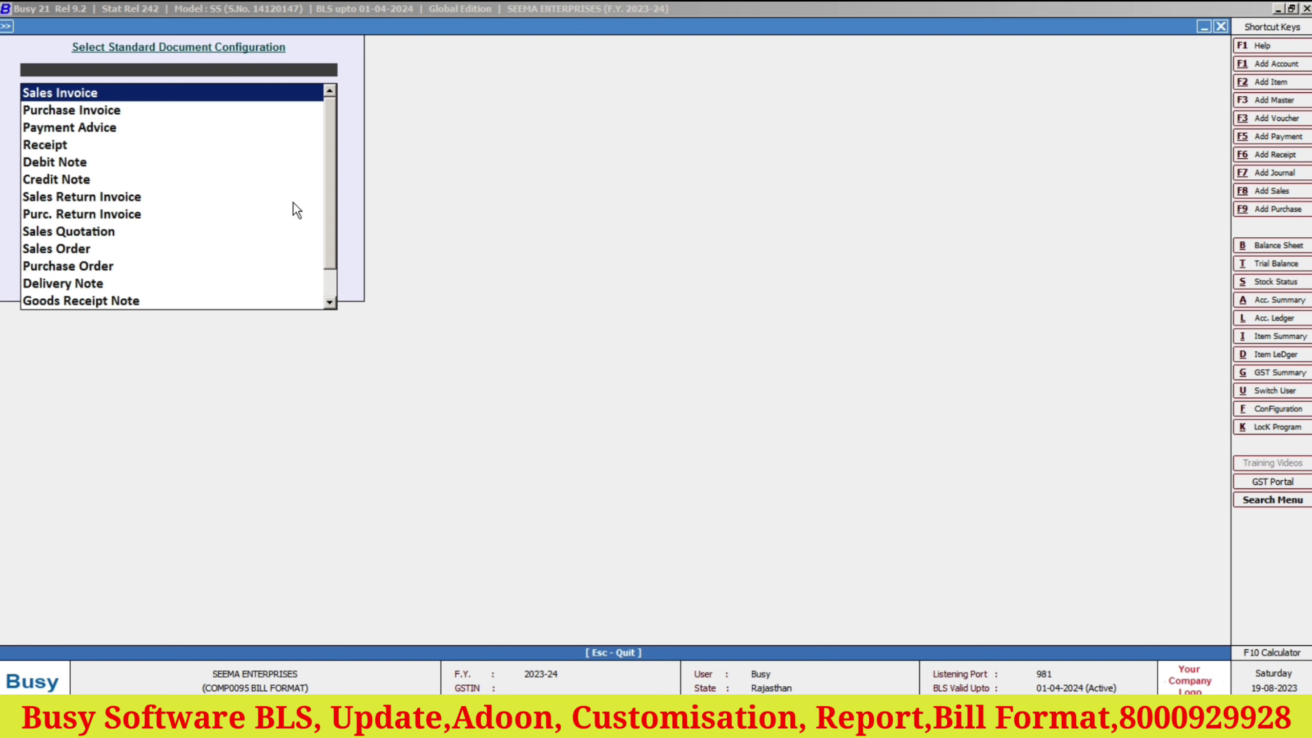
pyautogui.press('Return')
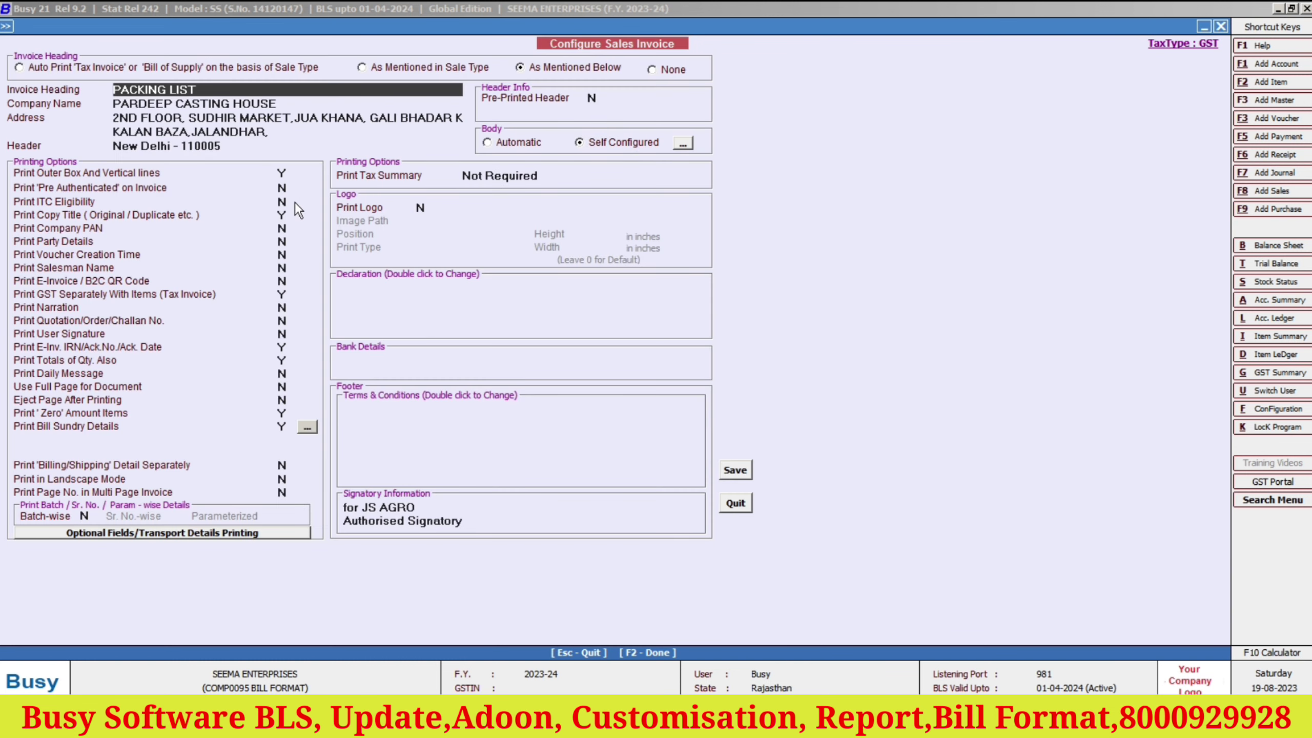
# Enter 'SBI BANK A/C' with the account number and IFSC CODE SBIN001178 on the first bank details line.
pyautogui.click(378, 370)
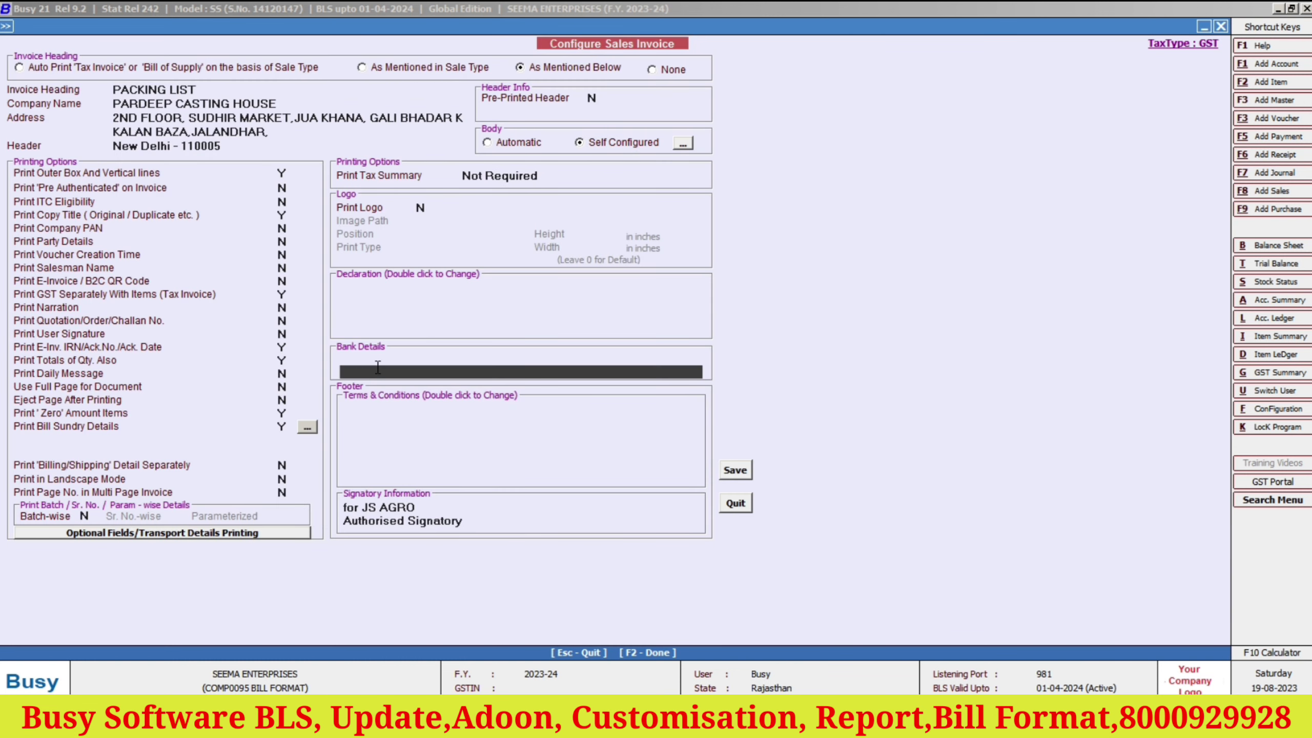
pyautogui.click(372, 361)
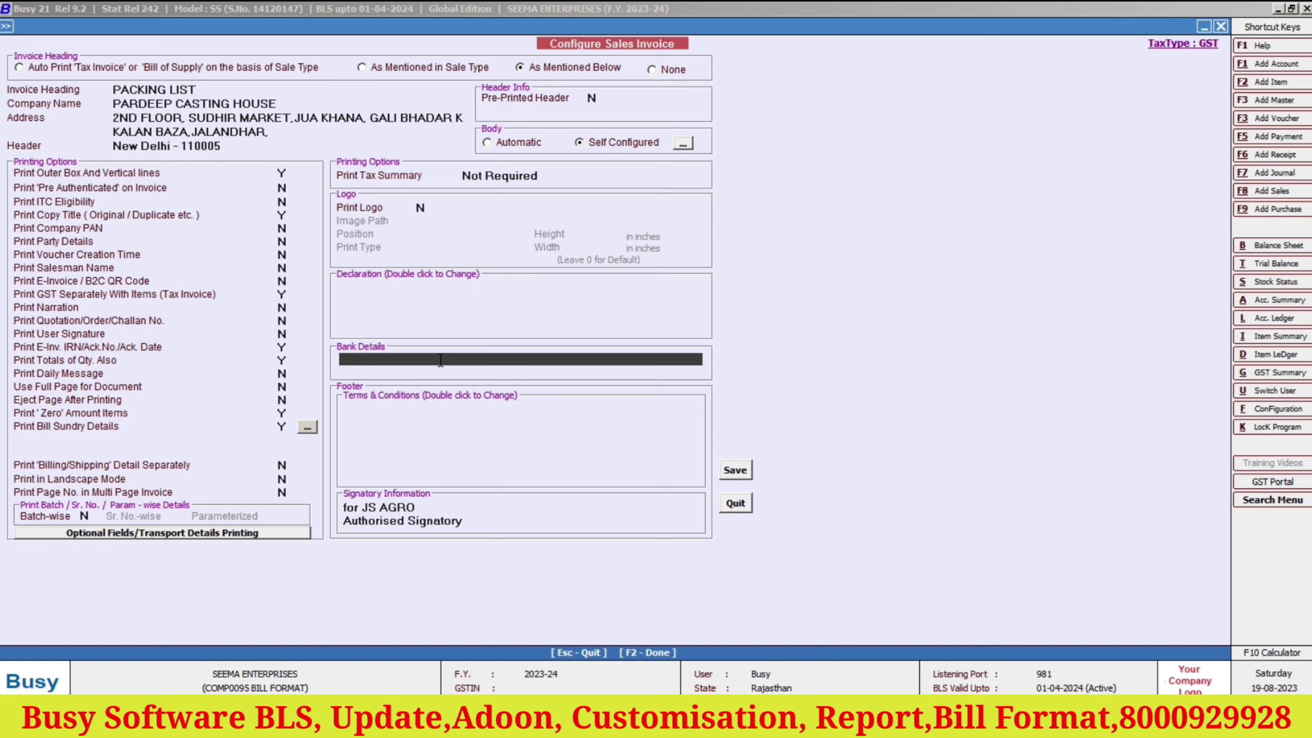
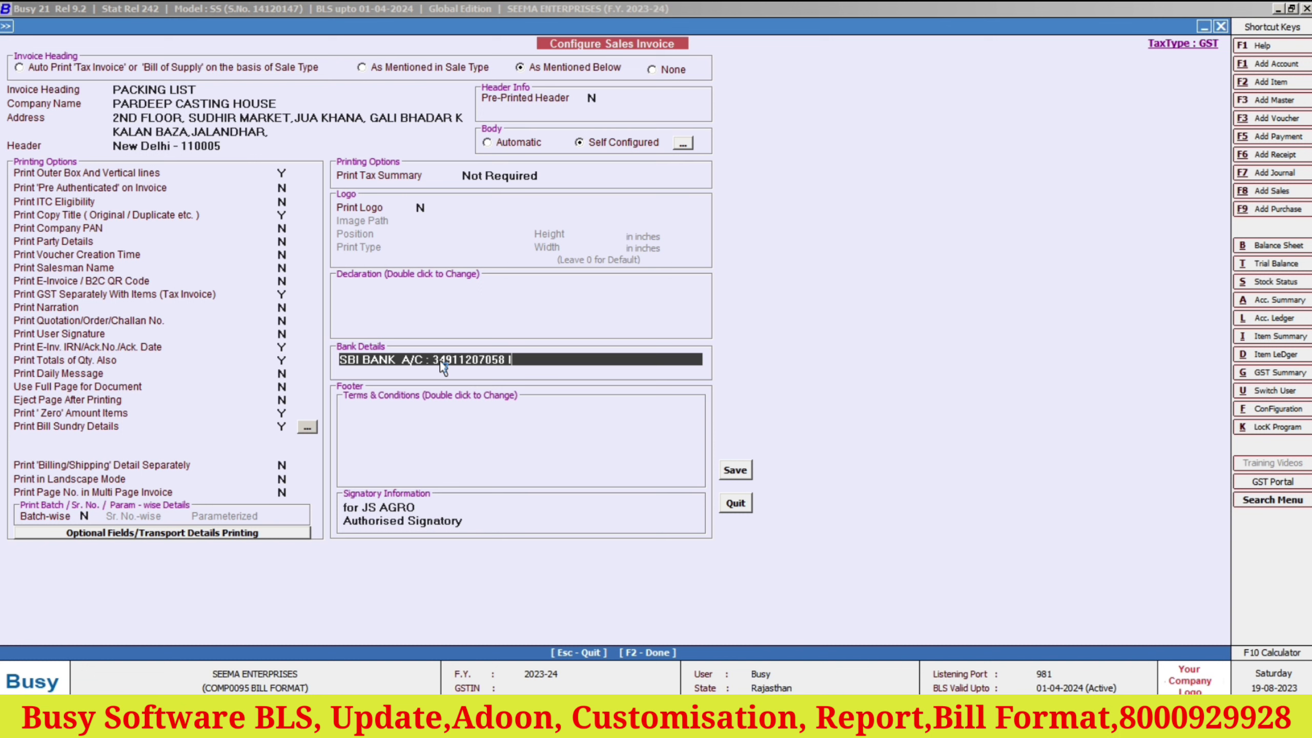
pyautogui.write('FSC CODE : SBIN0011')
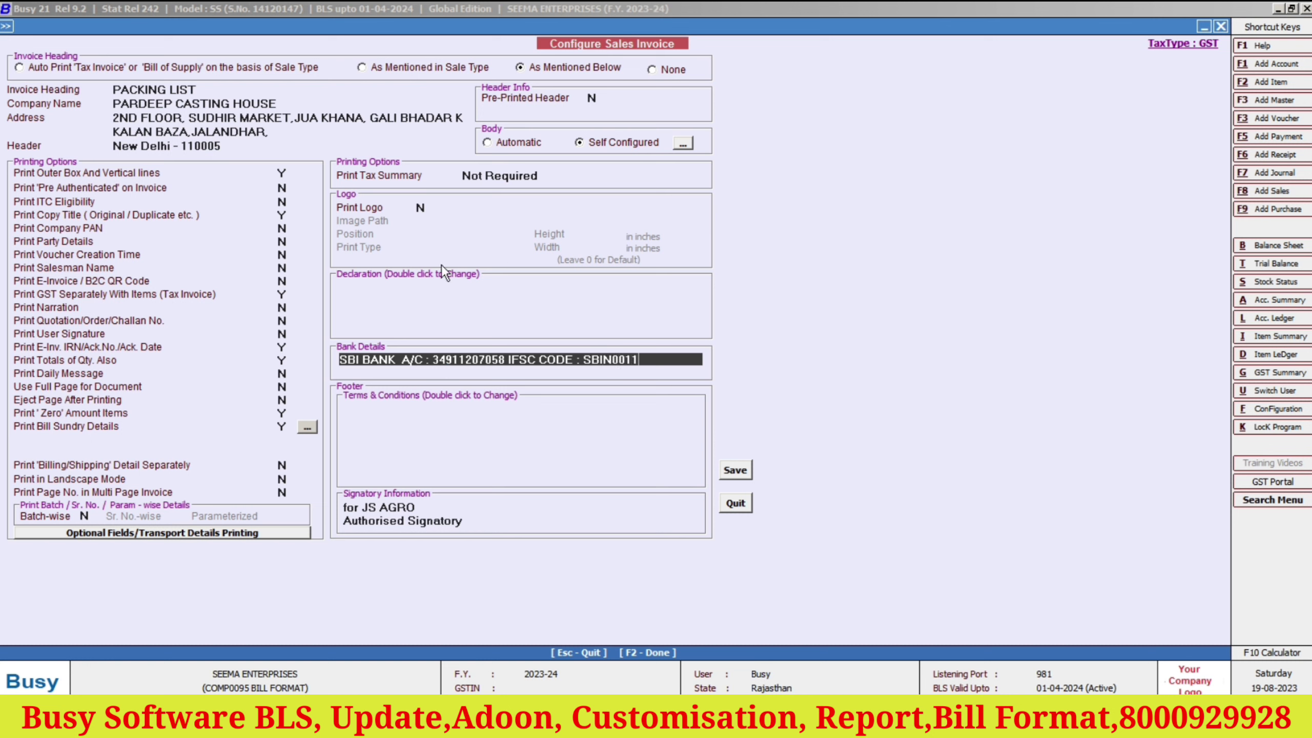
pyautogui.write('78')
# Add 'BARNCH : GMA PLZA' as the second bank details line.
pyautogui.press('Return')
pyautogui.write('BA')
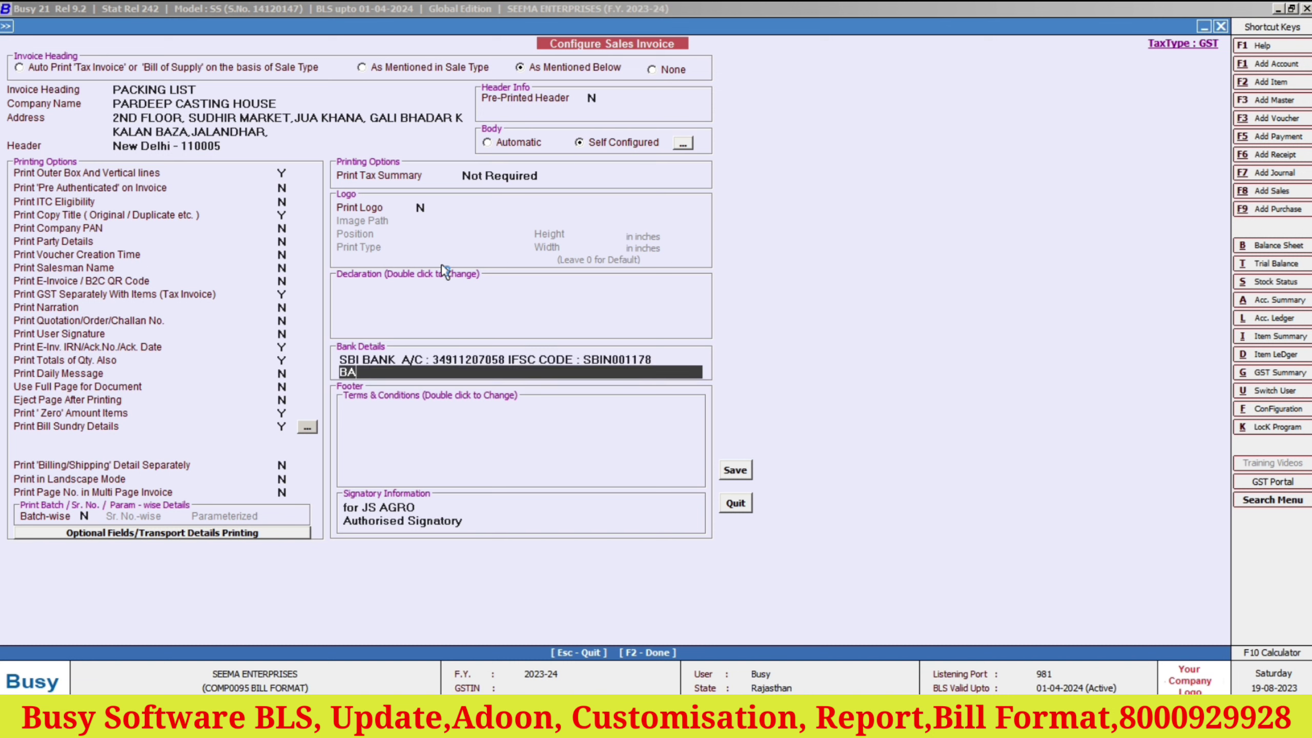
pyautogui.write('RNCH :')
pyautogui.write('GMA PLZA')
pyautogui.press('Return')
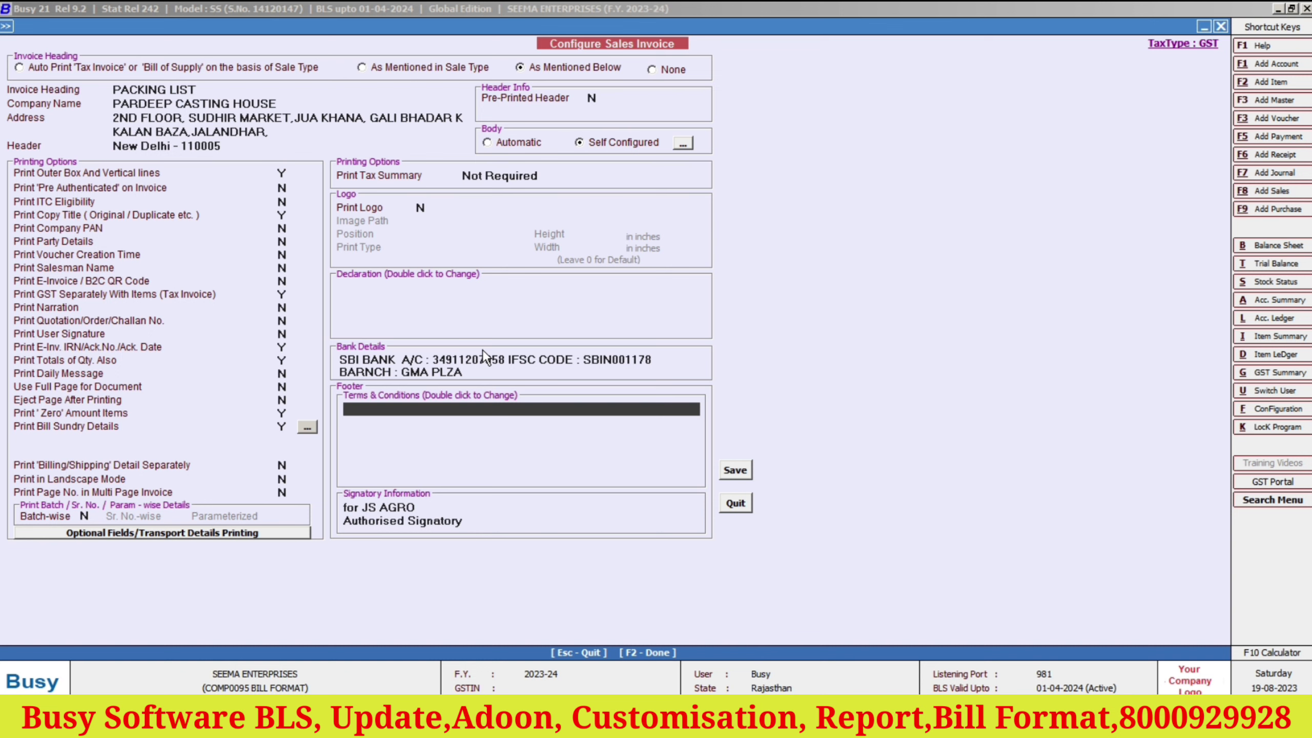
# Save the print configuration and open the existing 01-09-2023 sales voucher for modification.
pyautogui.click(734, 470)
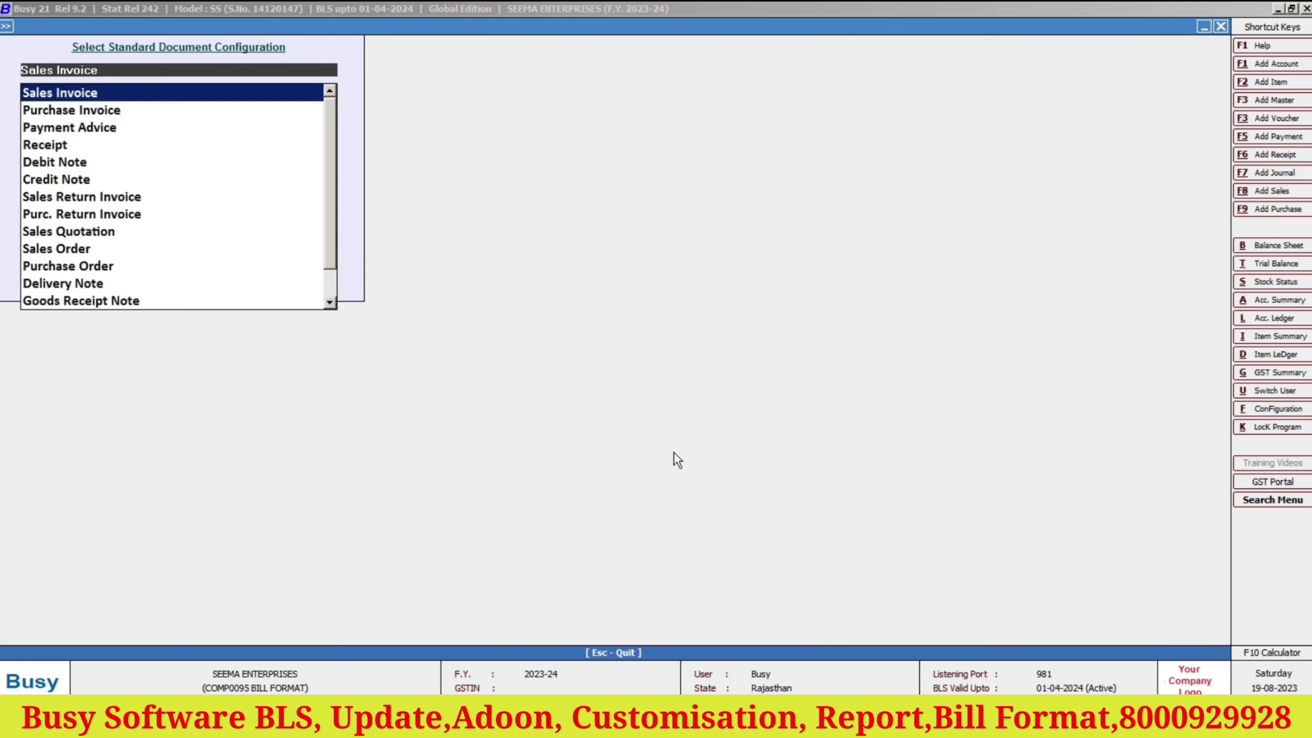
pyautogui.press('Escape')
pyautogui.press('Escape')
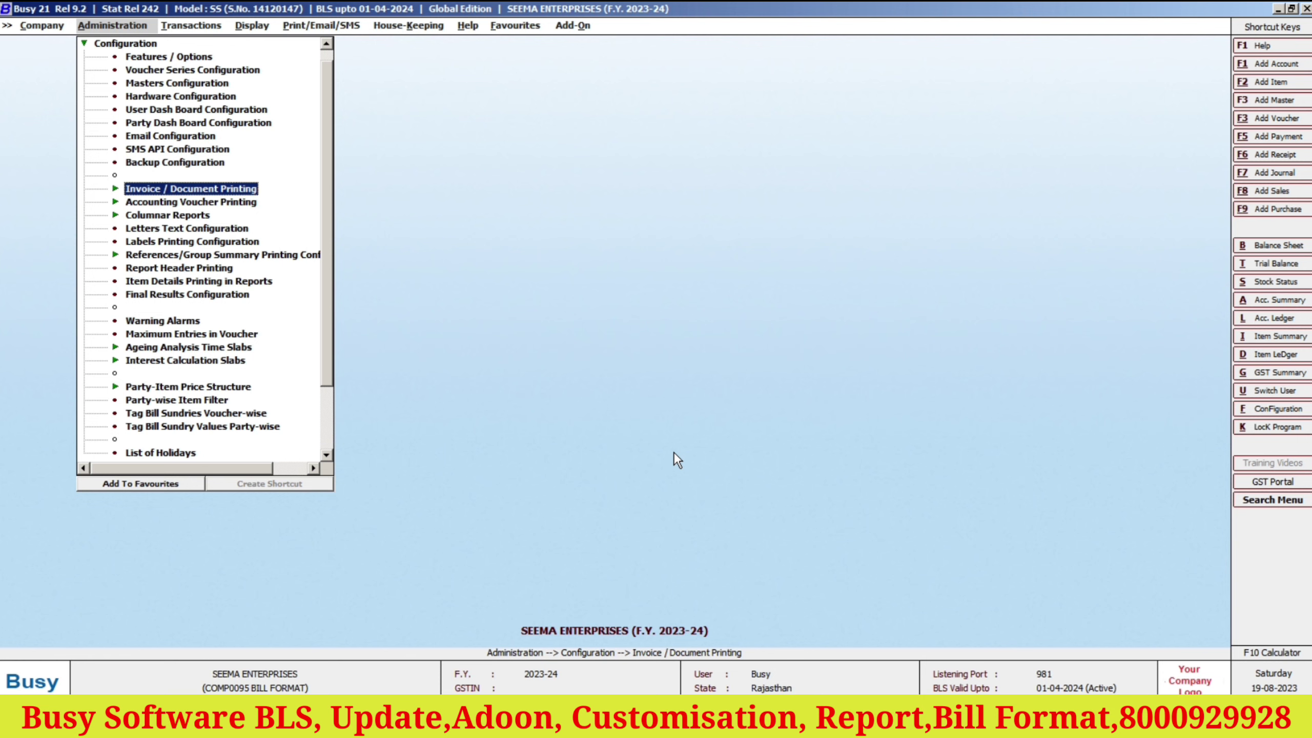
pyautogui.press('Right')
pyautogui.press('Down')
pyautogui.hotkey('ctrl', '2')
pyautogui.press('Return')
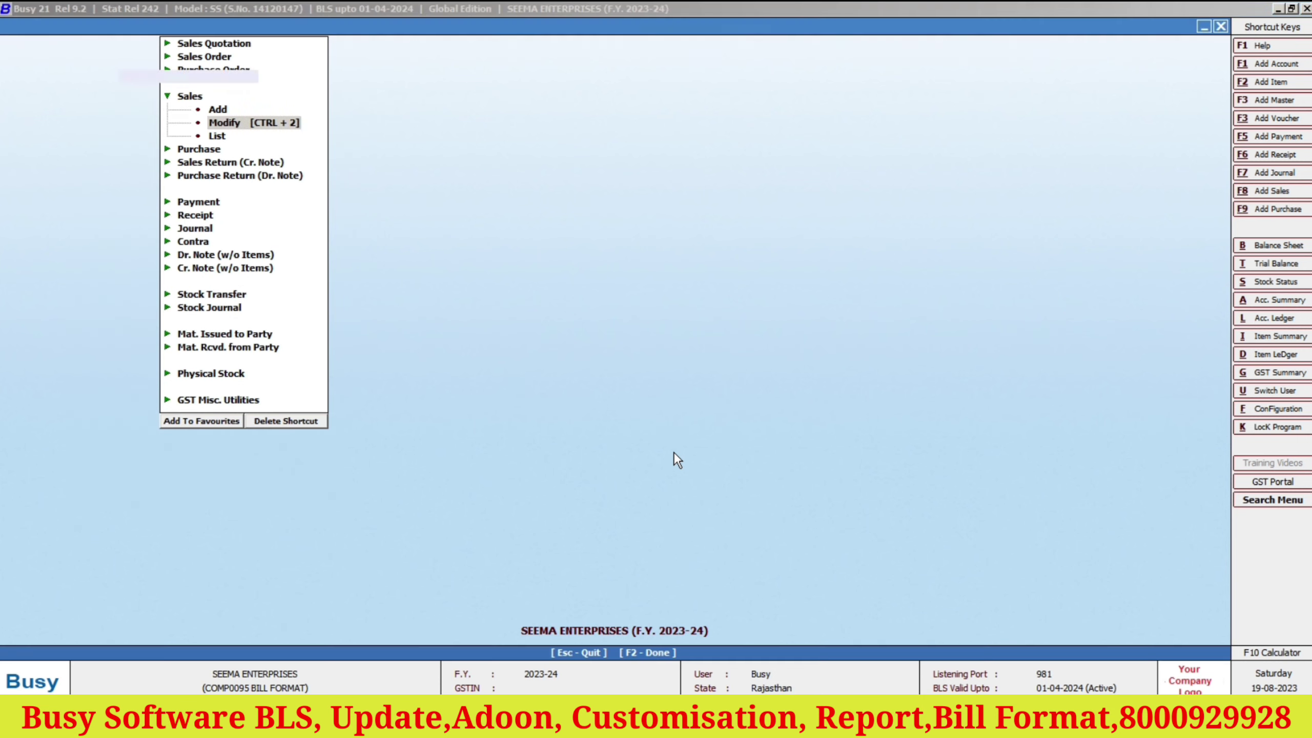
pyautogui.press('Return')
pyautogui.press('Return')
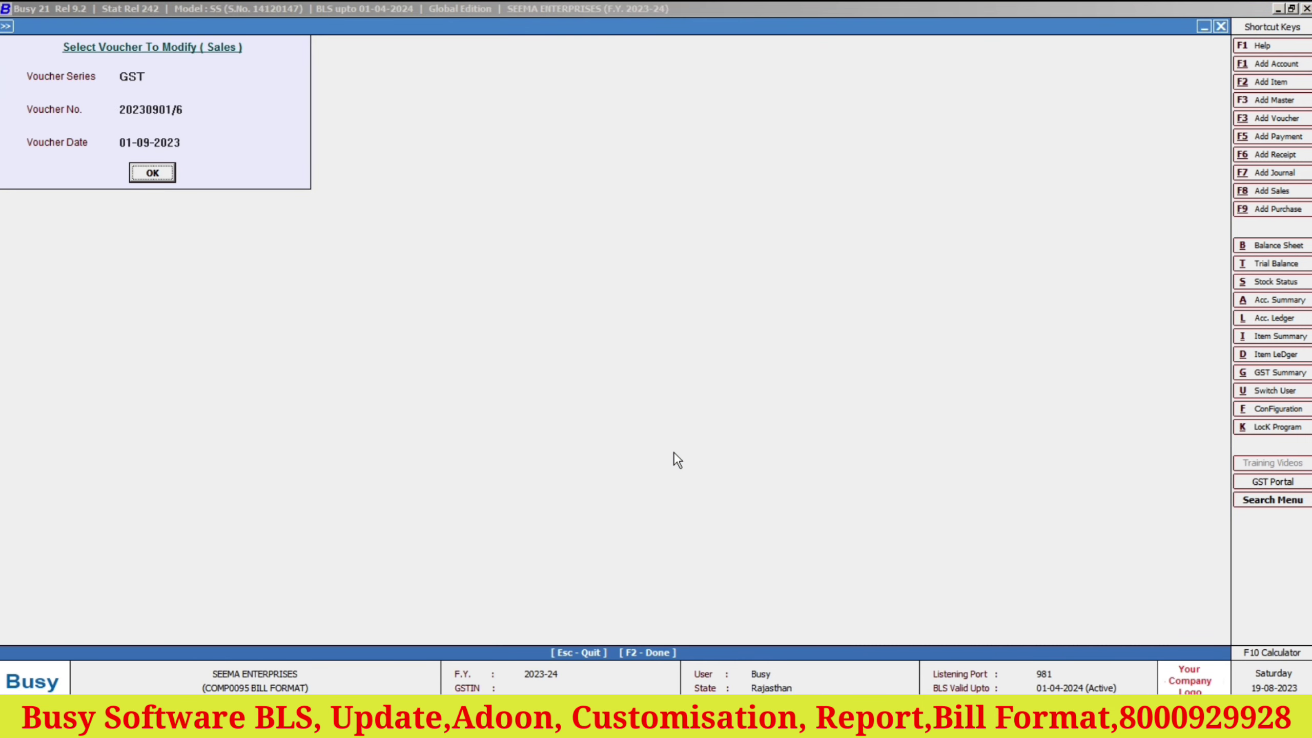
pyautogui.press('Return')
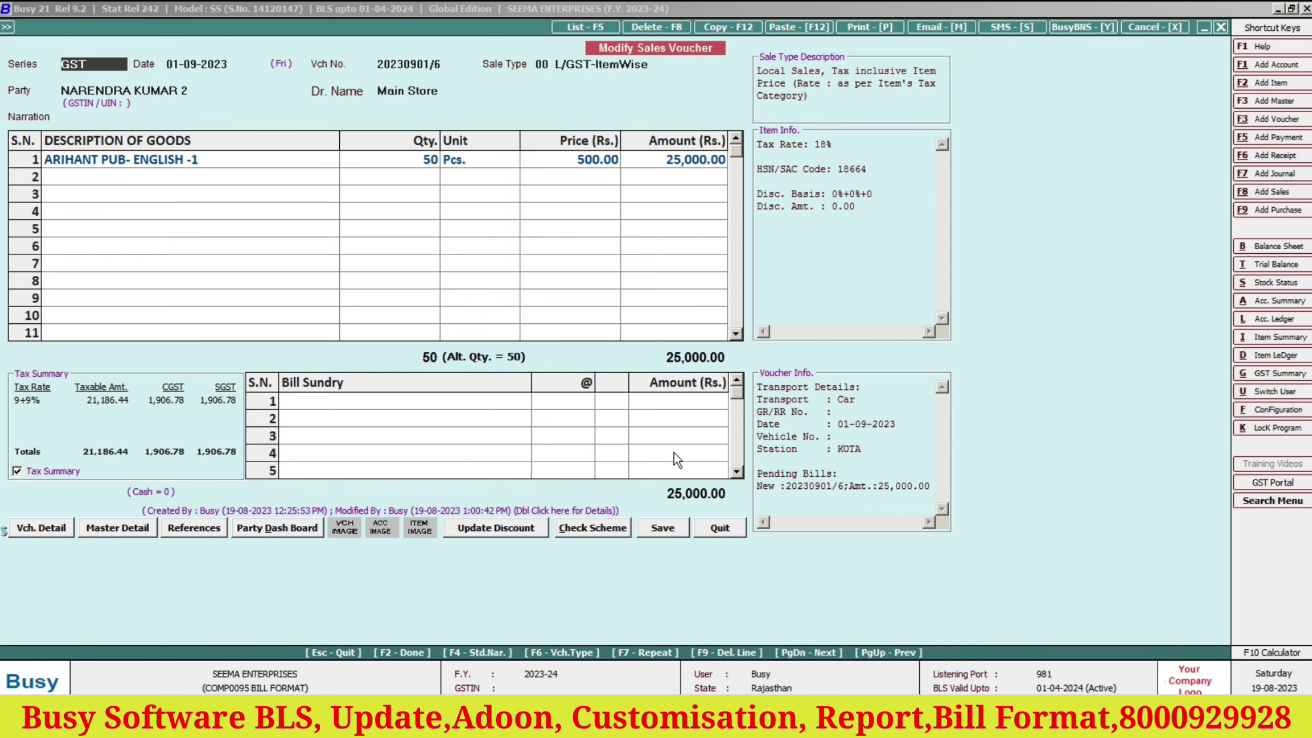
# Print the voucher as a Sales Invoice using the STANDARD format.
pyautogui.hotkey('alt', 'p')
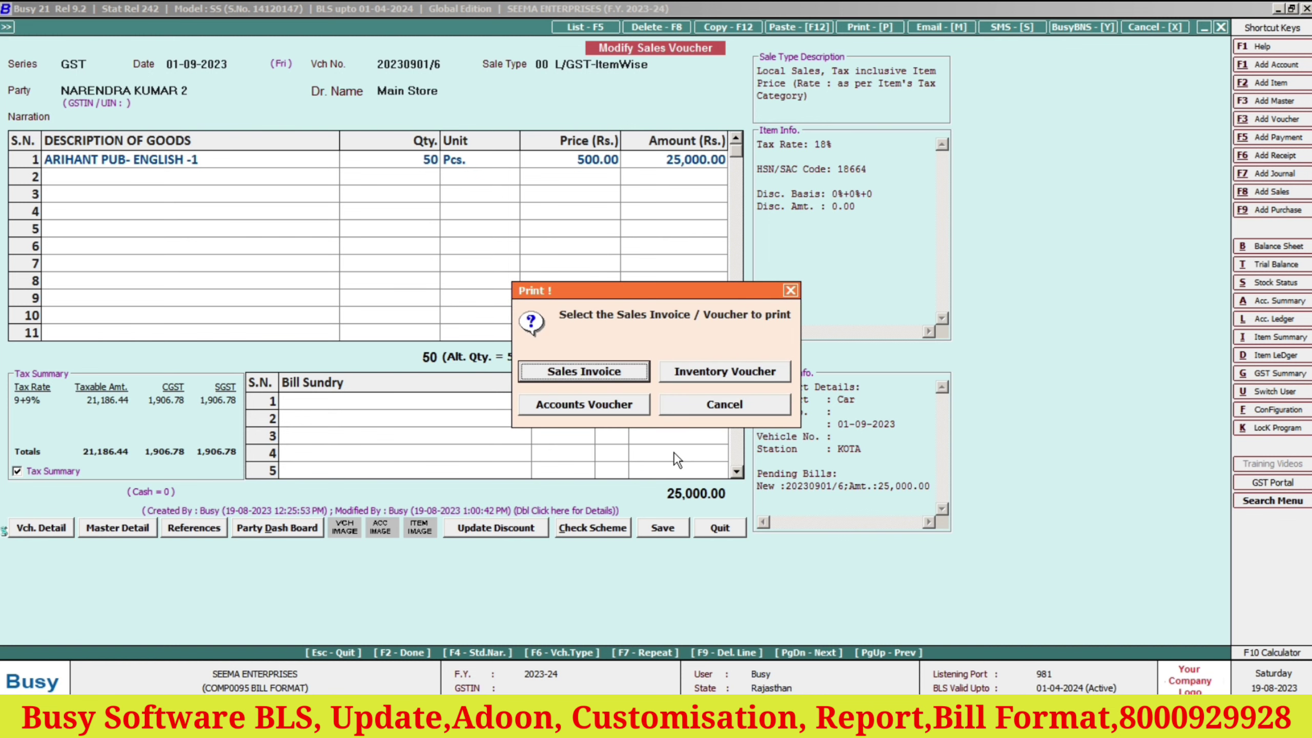
pyautogui.press('Escape')
pyautogui.hotkey('alt', 'p')
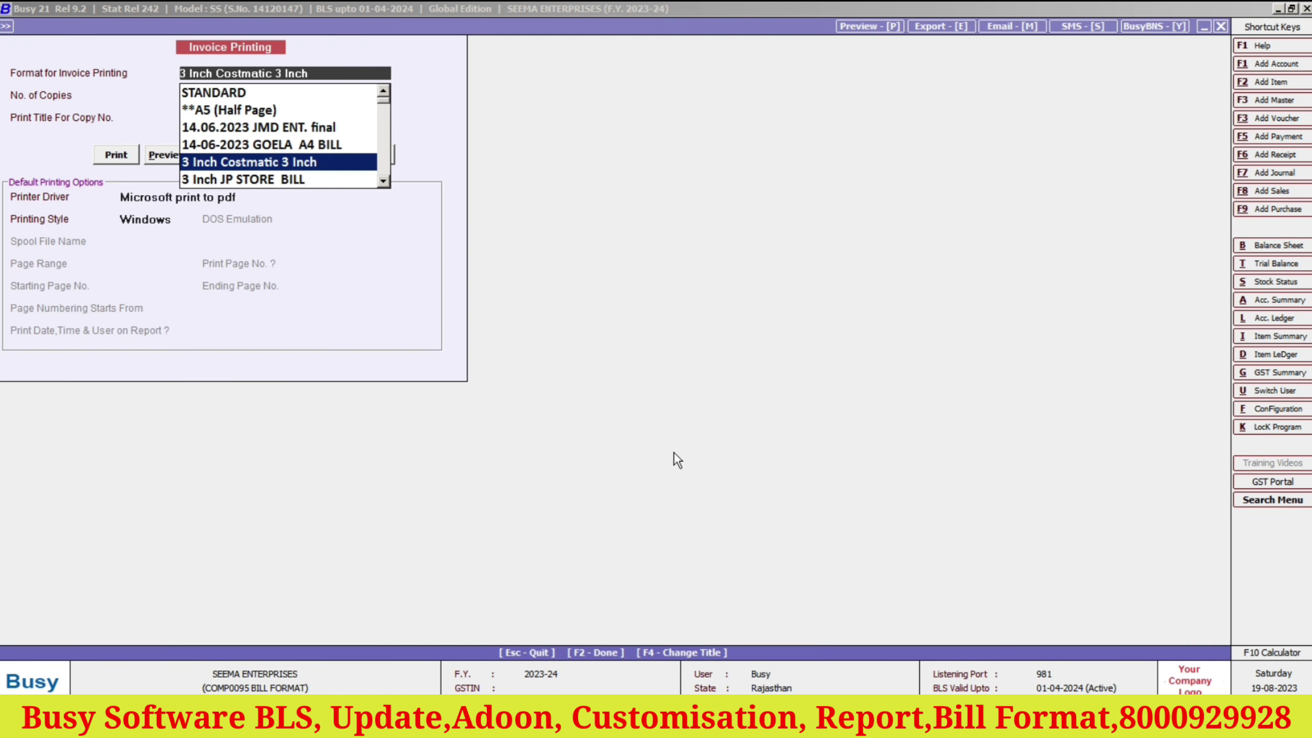
pyautogui.click(209, 103)
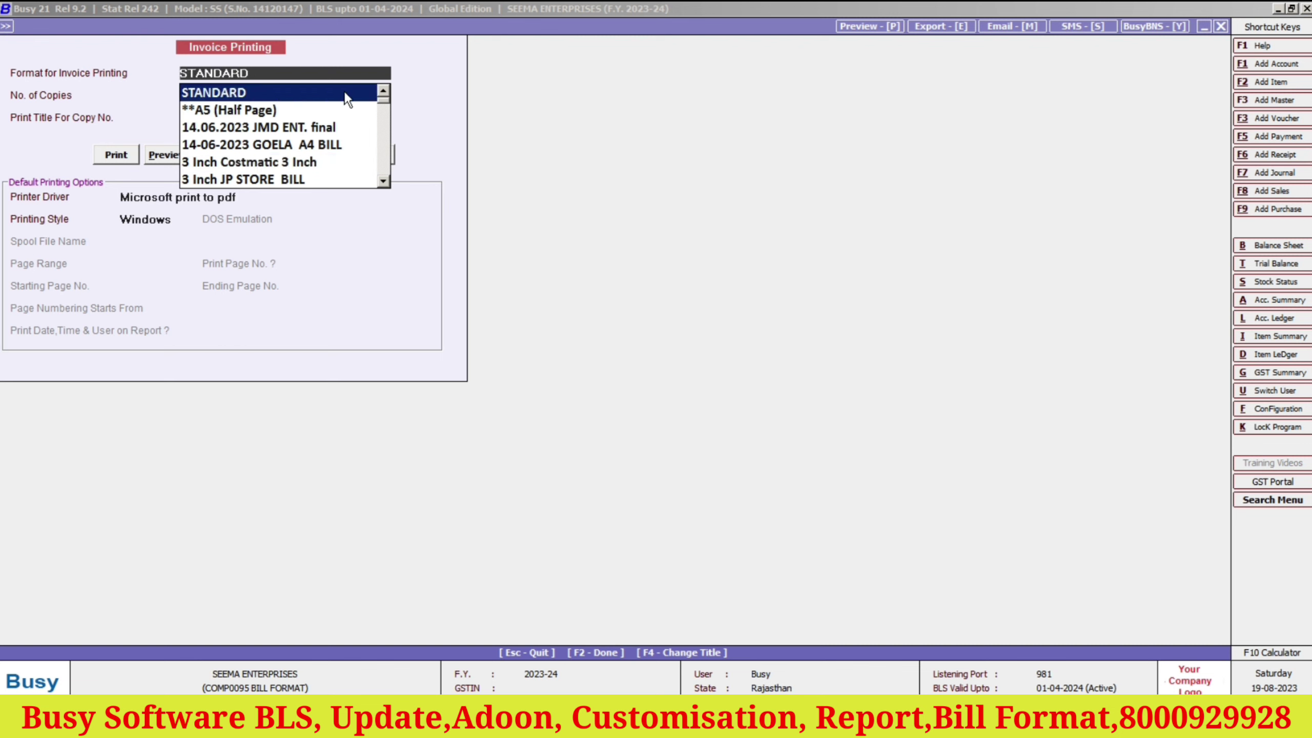
pyautogui.press('Return')
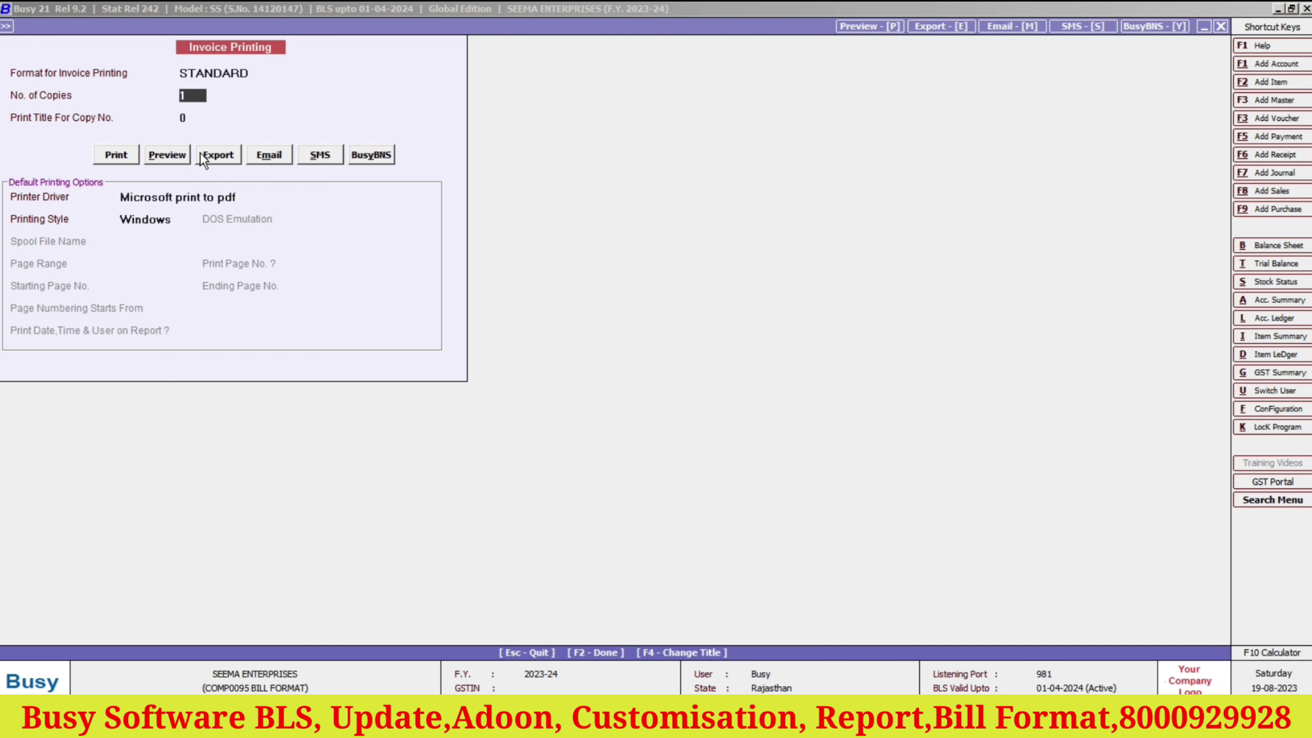
# Preview the packing list to check the SBI bank and GMA PLZA branch details, then close it.
pyautogui.click(170, 155)
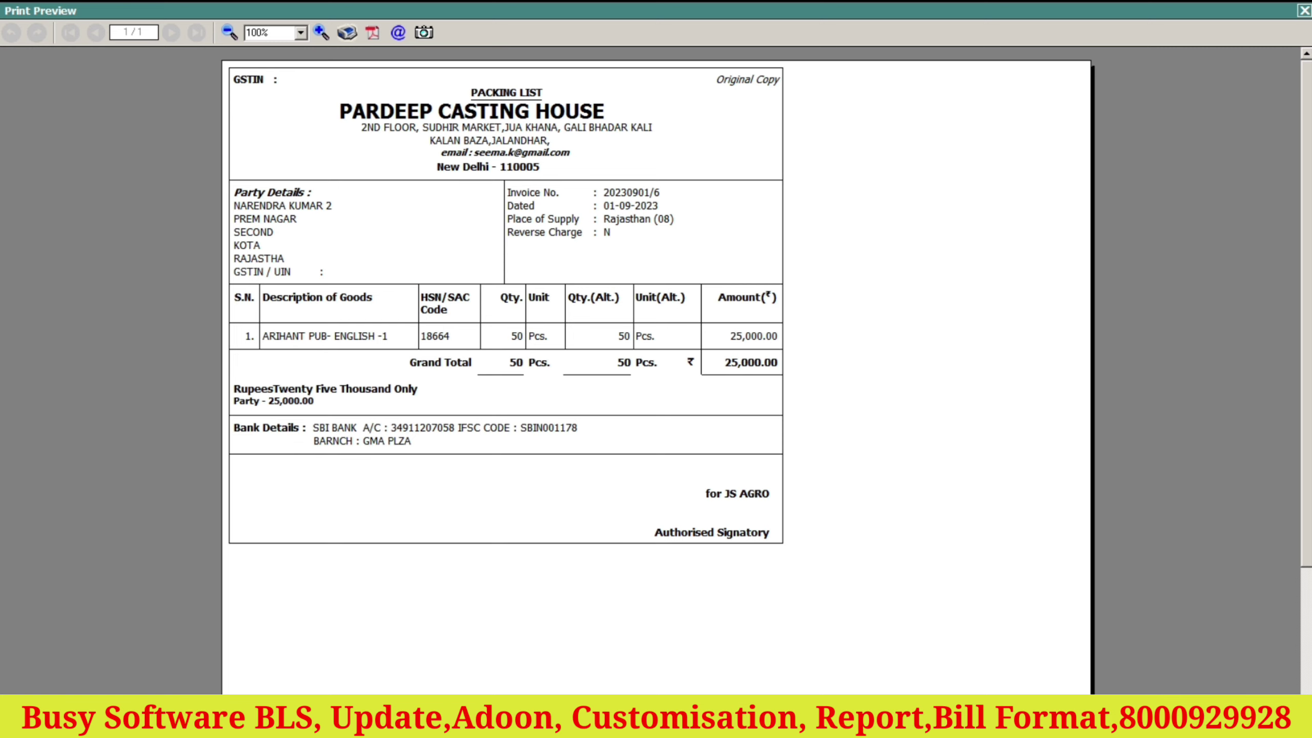
pyautogui.click(1305, 10)
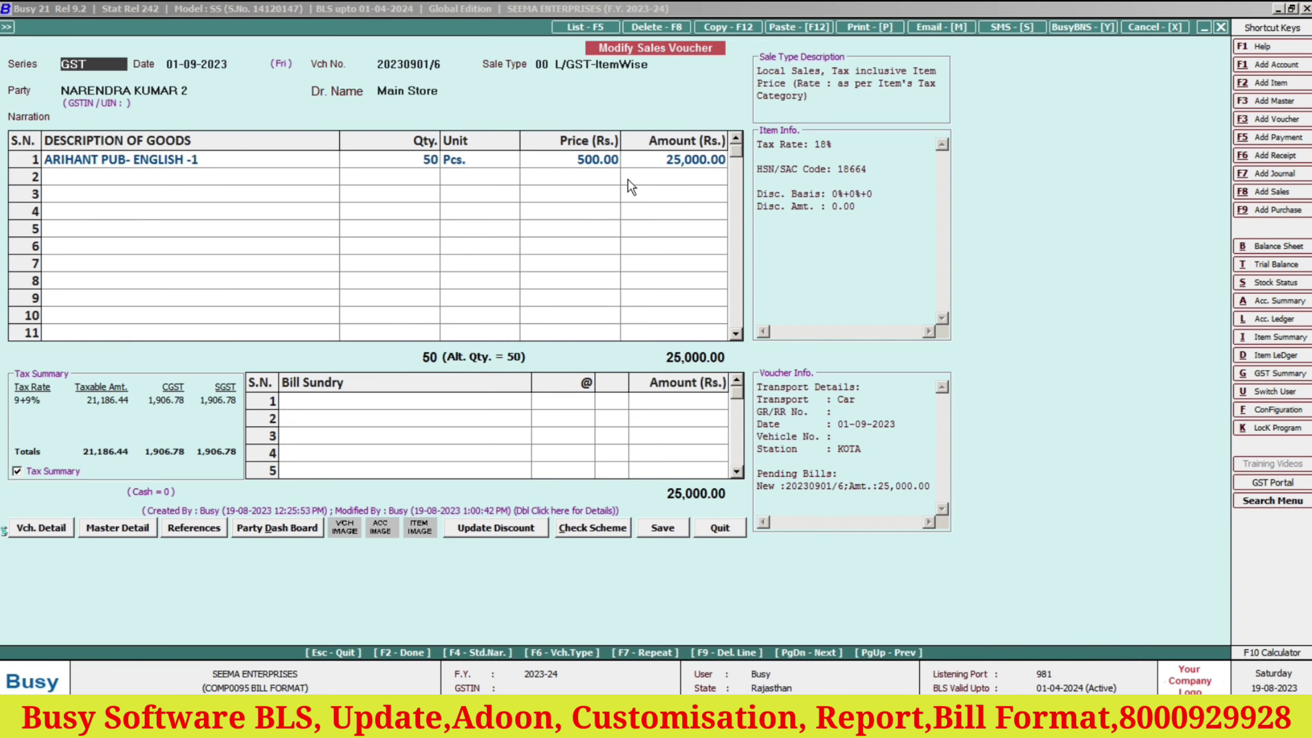